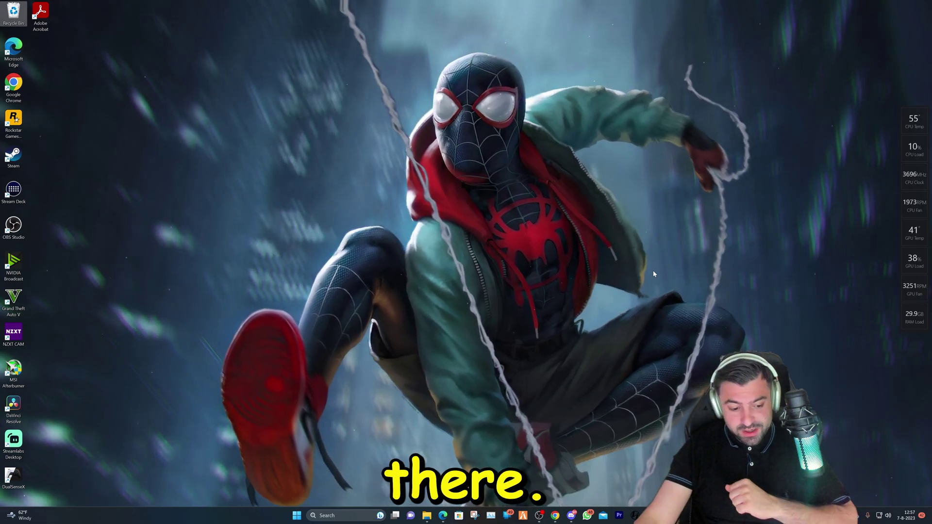
Step: Go from the Start menu's FiveM entry to its install location and open FiveM Application Data > plugins
{"action": "left_click", "coordinate": [296, 515]}
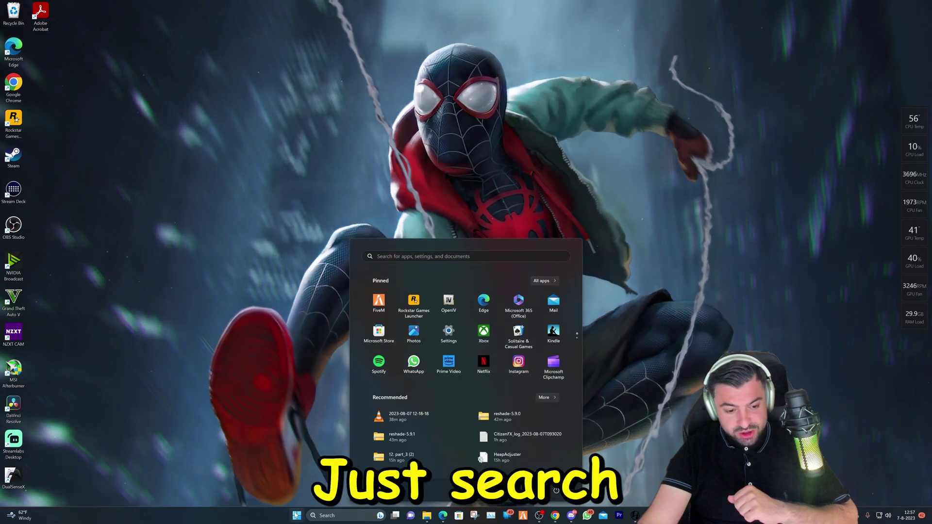
{"action": "right_click", "coordinate": [379, 303]}
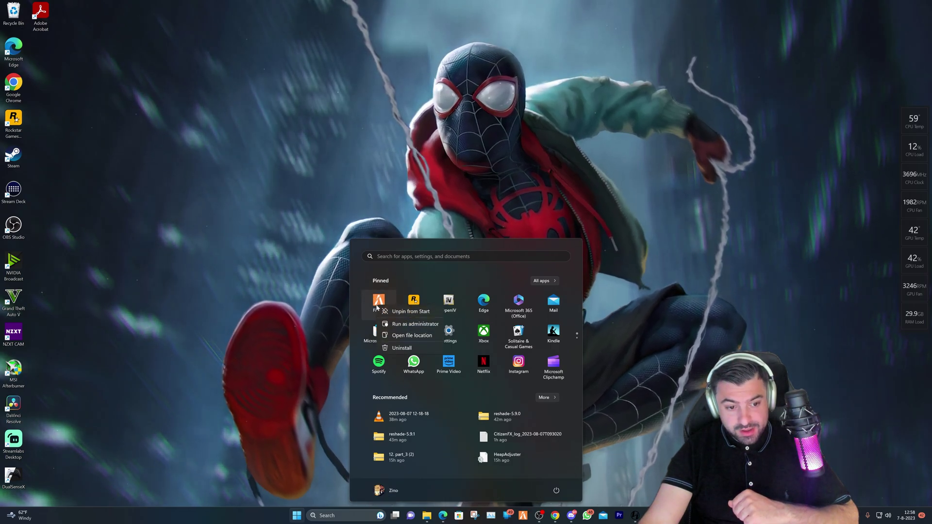
{"action": "left_click", "coordinate": [431, 337]}
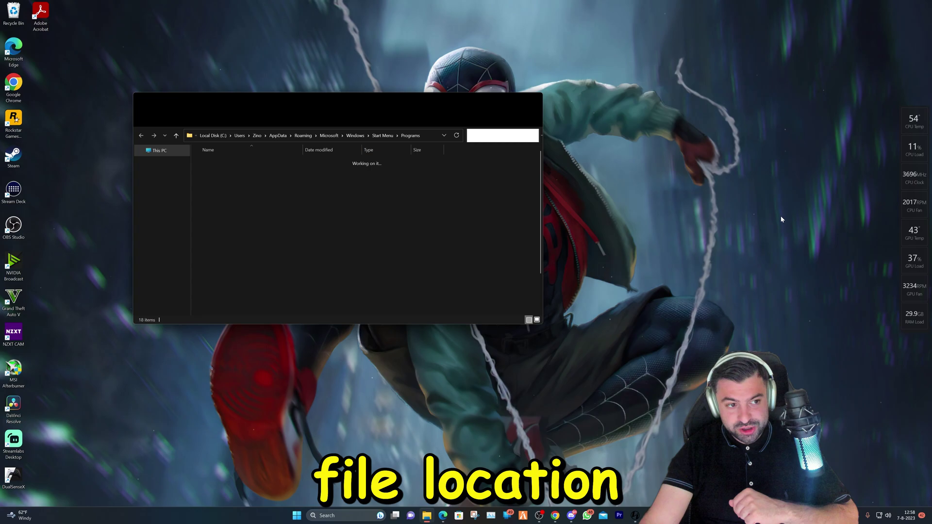
{"action": "right_click", "coordinate": [224, 312]}
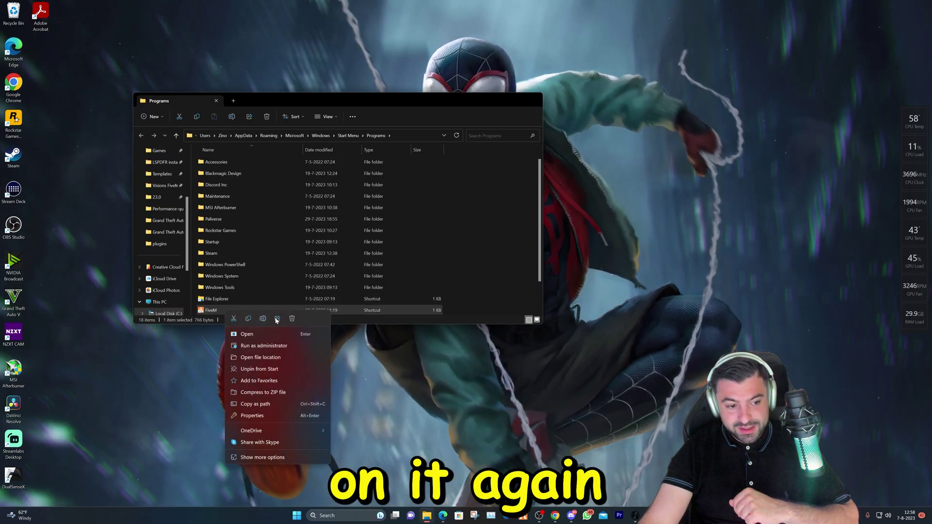
{"action": "left_click", "coordinate": [286, 358]}
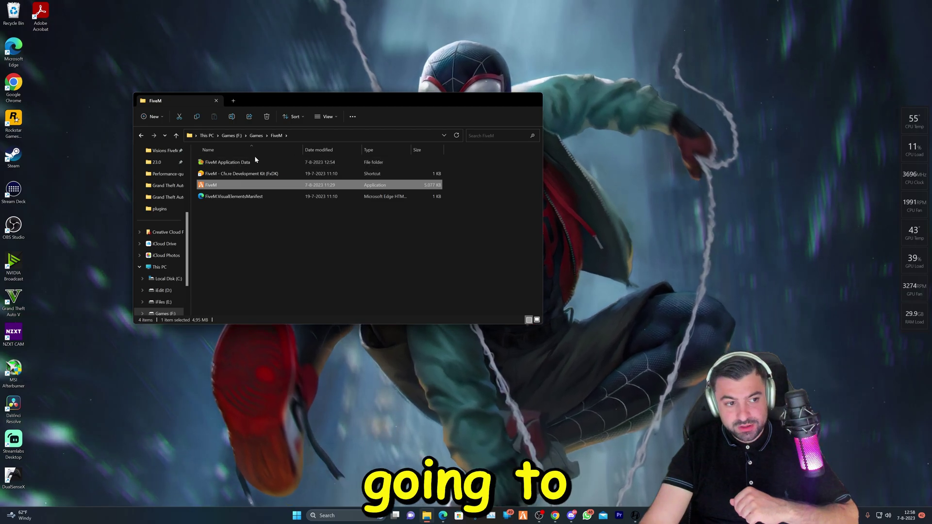
{"action": "double_click", "coordinate": [231, 163]}
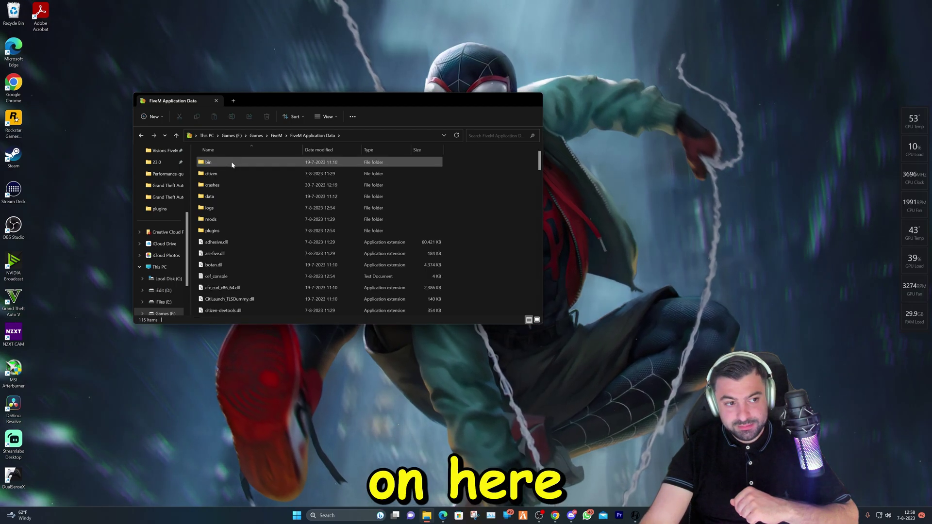
{"action": "double_click", "coordinate": [224, 232]}
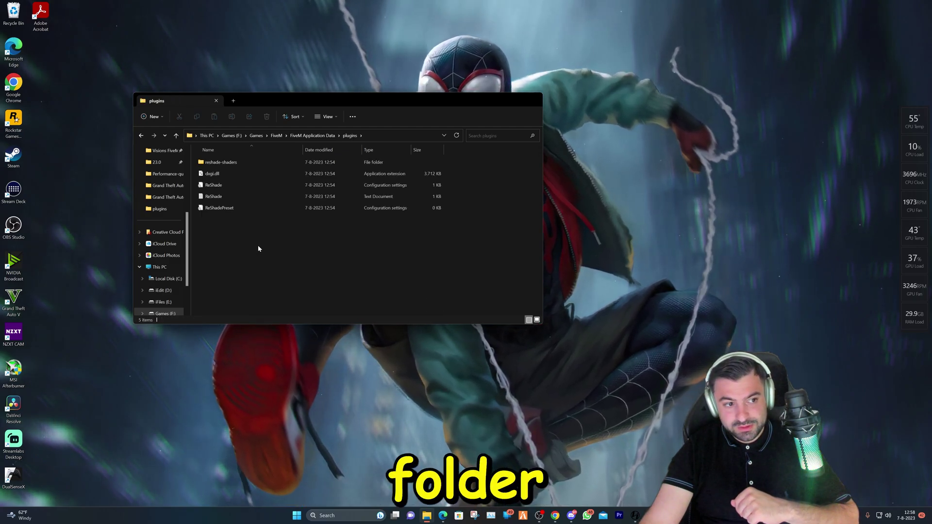
Step: Delete all five old ReShade items, including dxgi.dll and reshade-shaders, from the plugins folder
{"action": "left_click_drag", "start_coordinate": [276, 250], "coordinate": [223, 162]}
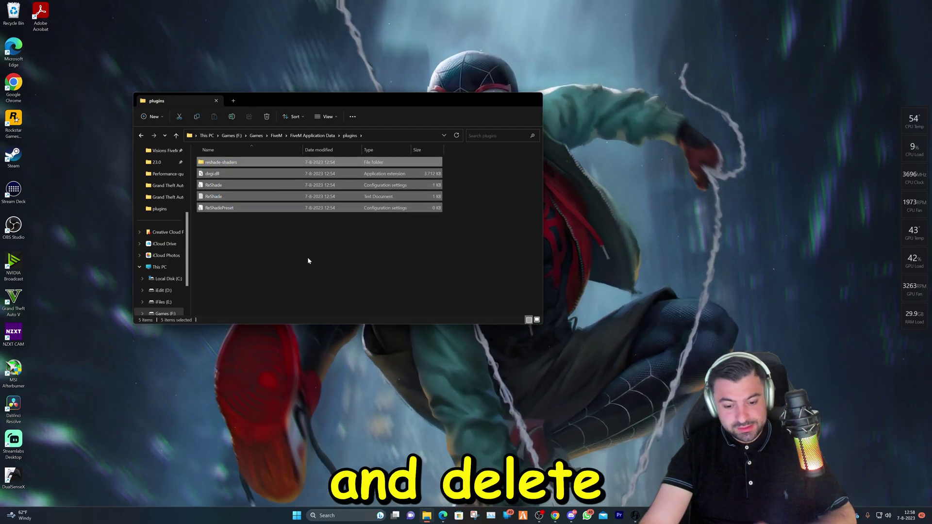
{"action": "key", "text": "Delete"}
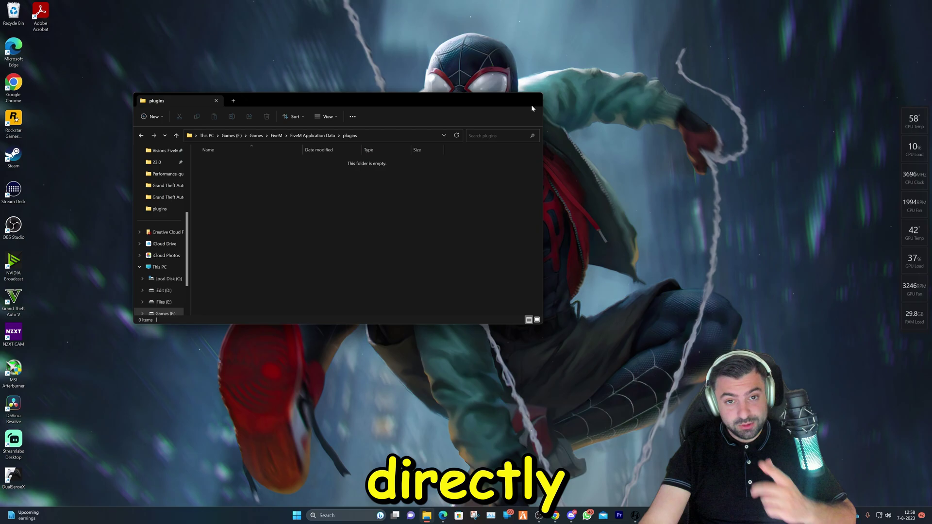
Step: Close the plugins window and browse Discord's gta-install-service and gta-5-nl-lspdfr channels
{"action": "left_click", "coordinate": [218, 101]}
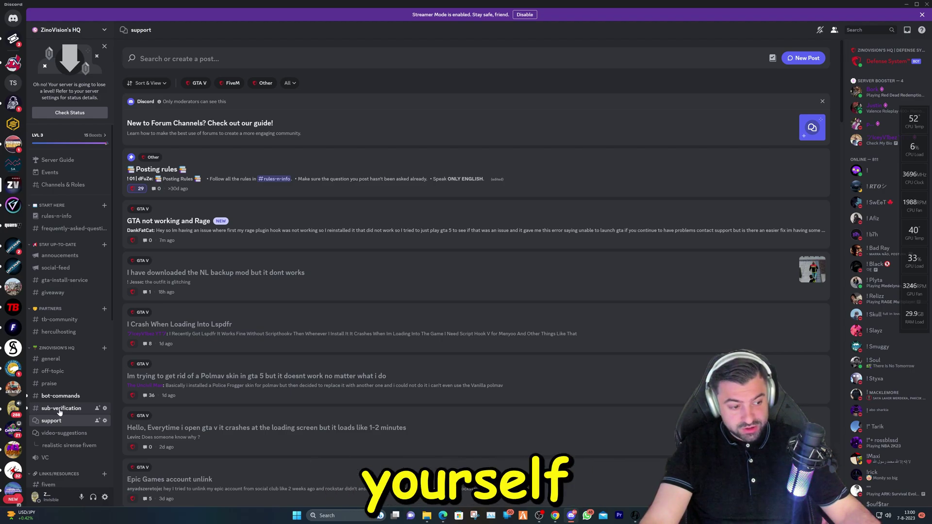
{"action": "scroll", "coordinate": [57, 413], "scroll_direction": "down", "scroll_amount": 3}
{"action": "scroll", "coordinate": [61, 422], "scroll_direction": "down", "scroll_amount": 3}
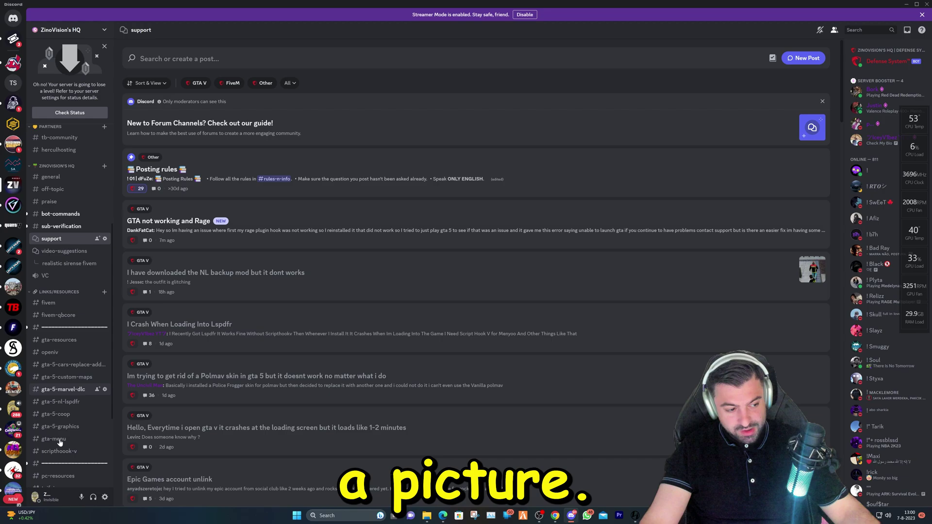
{"action": "scroll", "coordinate": [70, 432], "scroll_direction": "down", "scroll_amount": 3}
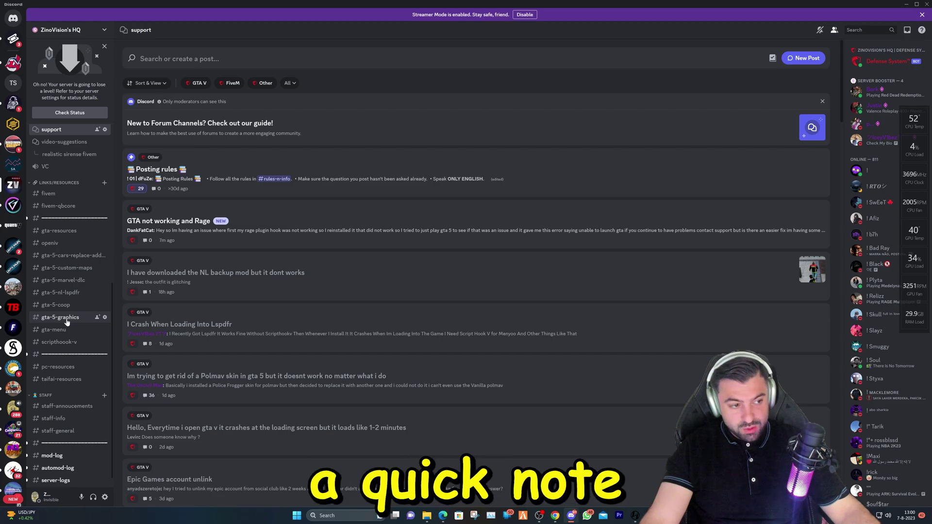
{"action": "scroll", "coordinate": [67, 322], "scroll_direction": "up", "scroll_amount": 6}
{"action": "scroll", "coordinate": [64, 272], "scroll_direction": "up", "scroll_amount": 2}
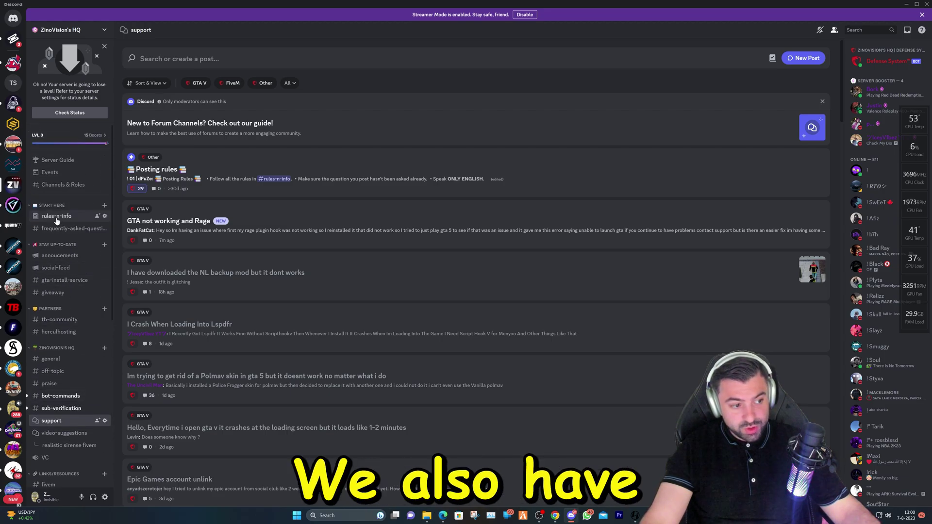
{"action": "left_click", "coordinate": [62, 284]}
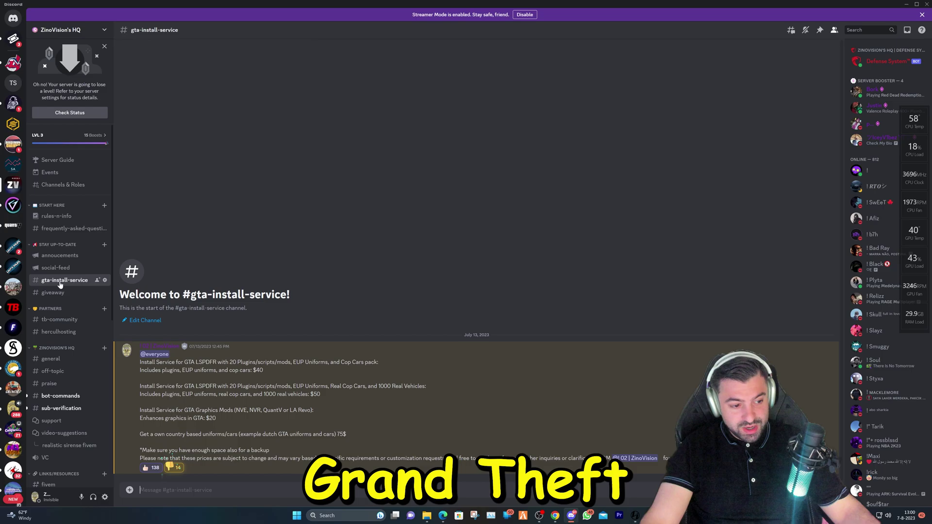
{"action": "scroll", "coordinate": [58, 301], "scroll_direction": "down", "scroll_amount": 6}
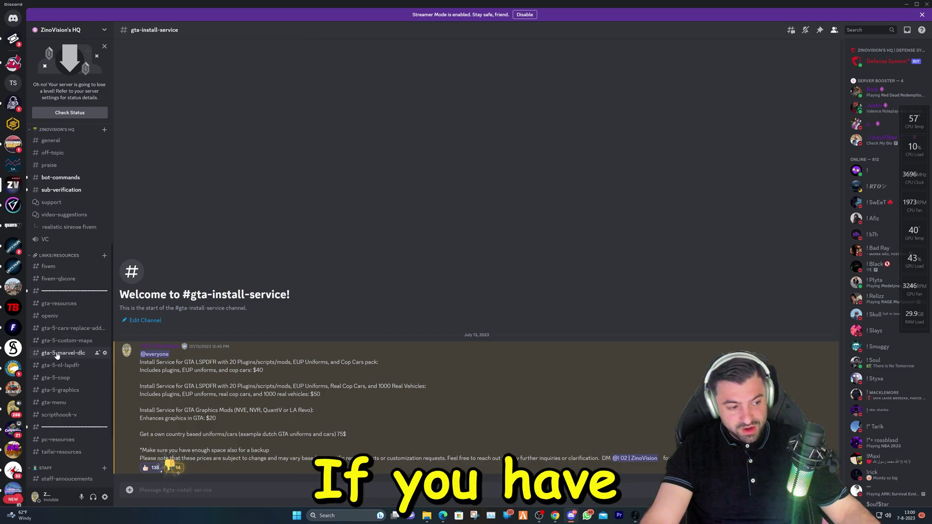
{"action": "left_click", "coordinate": [58, 365]}
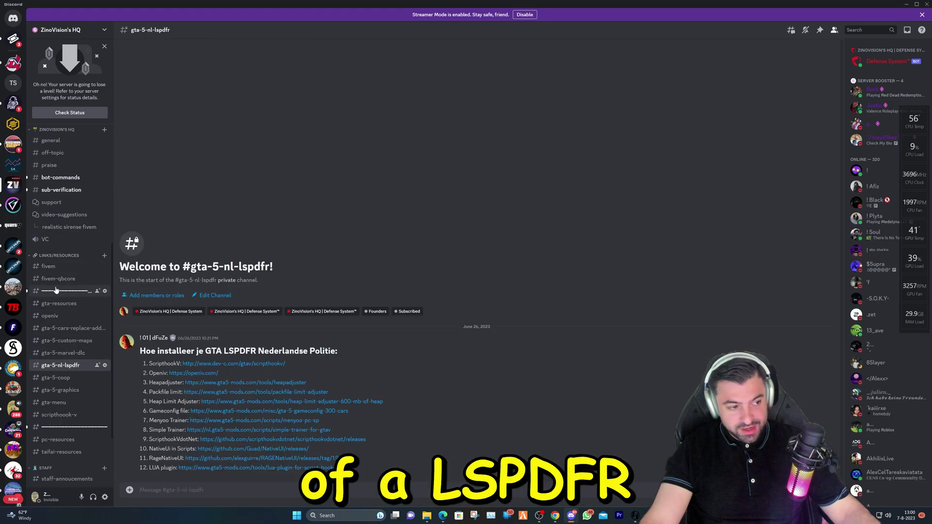
{"action": "scroll", "coordinate": [53, 233], "scroll_direction": "down", "scroll_amount": 2}
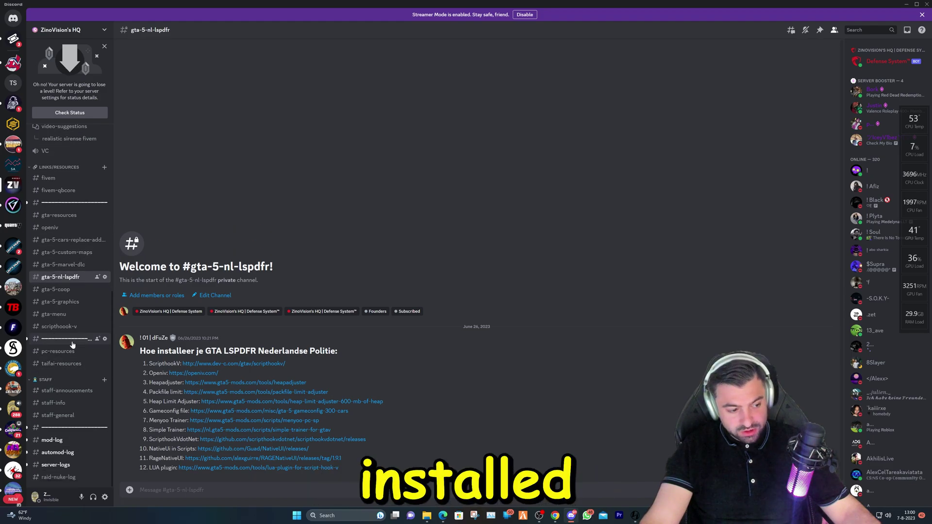
Step: In #gta-5-graphics, download the Reshade_5.8.zip attachment, accepting the flagged-file warning
{"action": "left_click", "coordinate": [60, 302]}
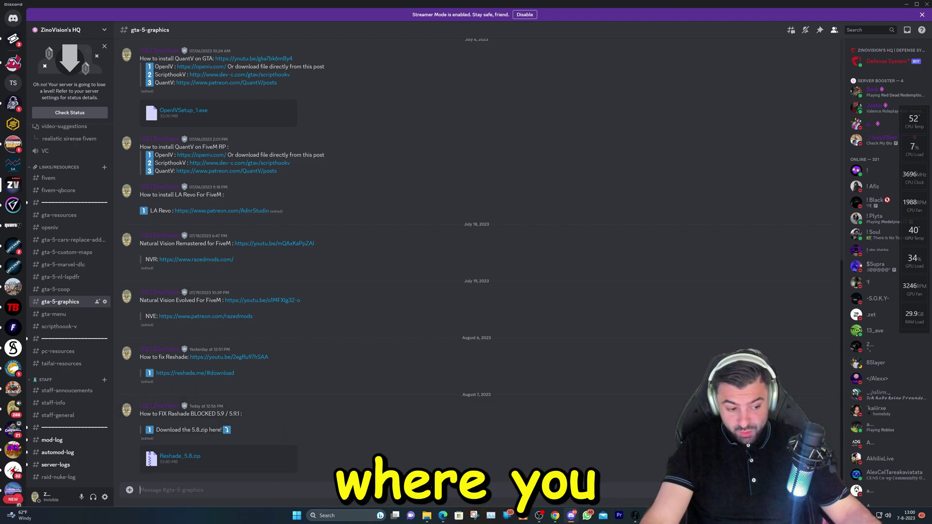
{"action": "mouse_move", "coordinate": [279, 455]}
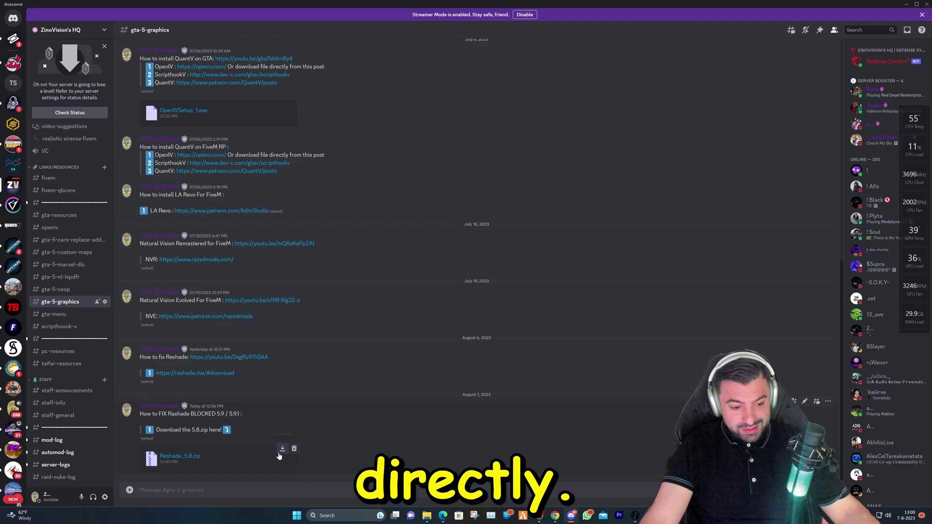
{"action": "left_click", "coordinate": [282, 449]}
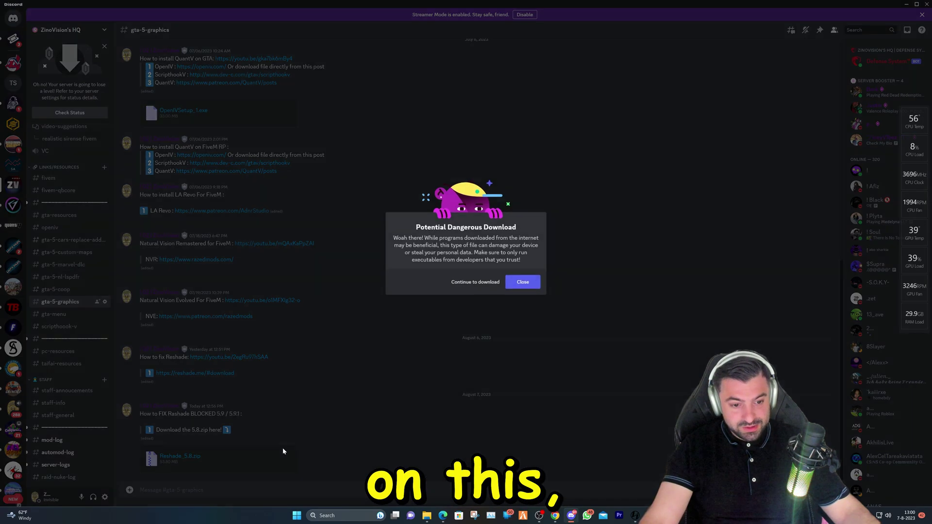
{"action": "left_click", "coordinate": [479, 285]}
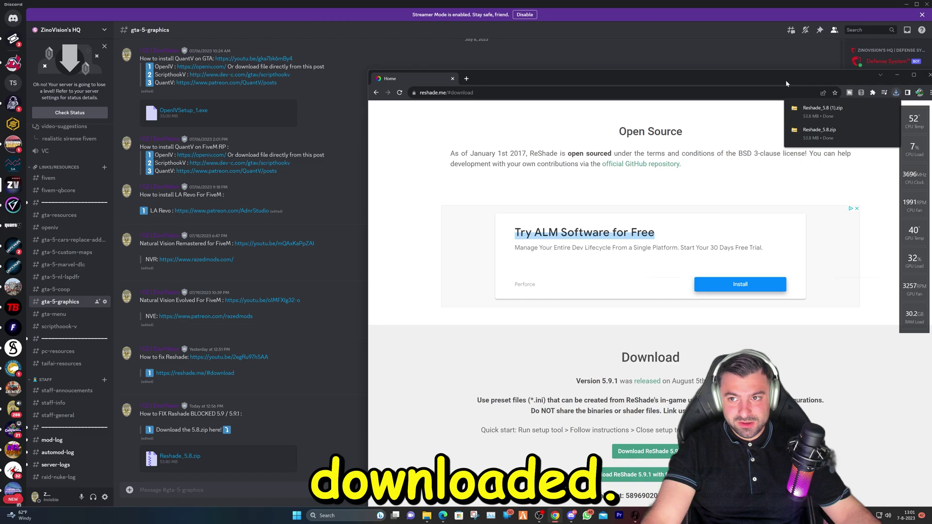
Step: Open the downloaded Reshade_5.8.zip and snap it beside the plugins folder, minimizing Chrome
{"action": "left_click_drag", "start_coordinate": [785, 79], "coordinate": [662, 37]}
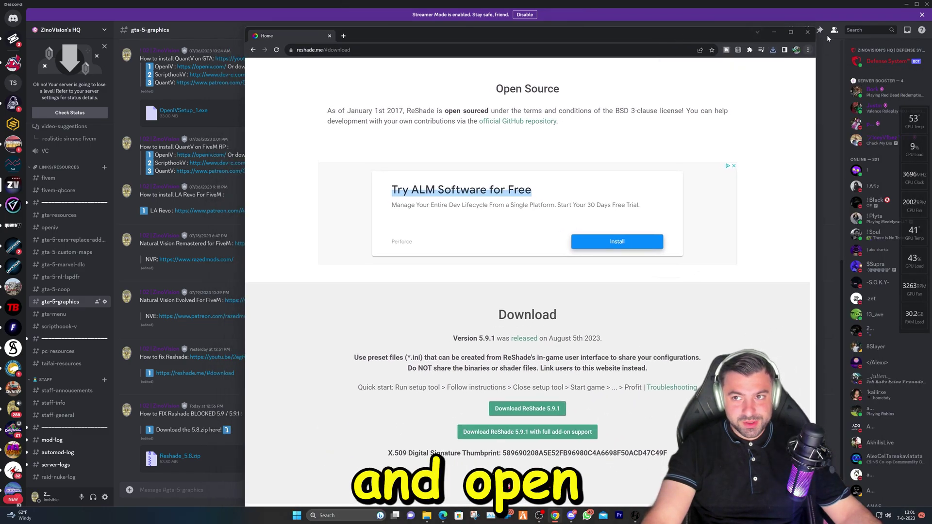
{"action": "left_click", "coordinate": [773, 49]}
{"action": "left_click", "coordinate": [713, 78]}
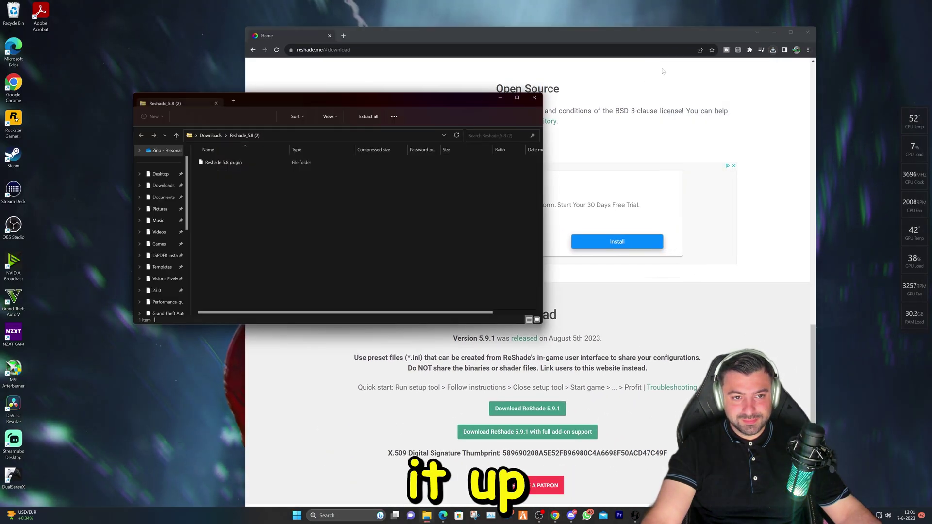
{"action": "left_click", "coordinate": [760, 41]}
{"action": "left_click", "coordinate": [774, 32]}
{"action": "left_click_drag", "start_coordinate": [388, 101], "coordinate": [739, 99]}
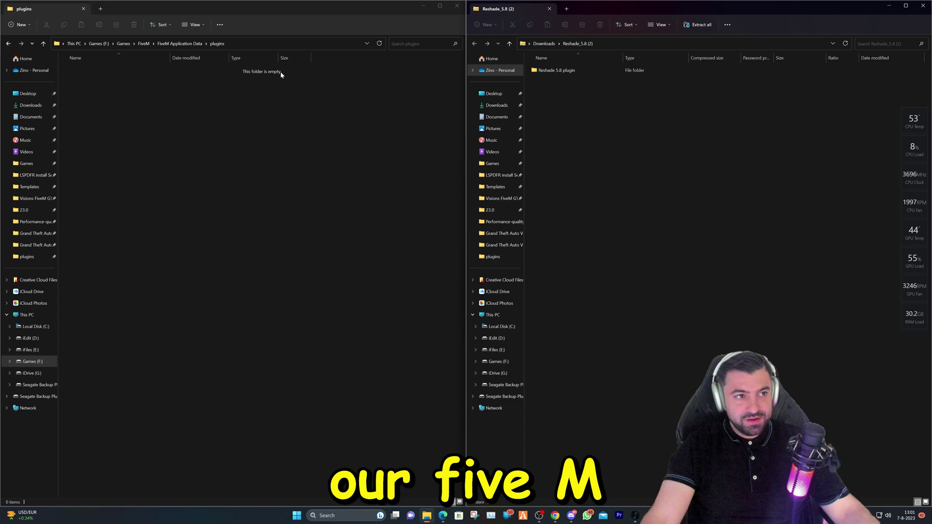
Step: Copy the five files from the Reshade 5.8 plugin folder into FiveM's plugins folder and launch FiveM
{"action": "double_click", "coordinate": [572, 72]}
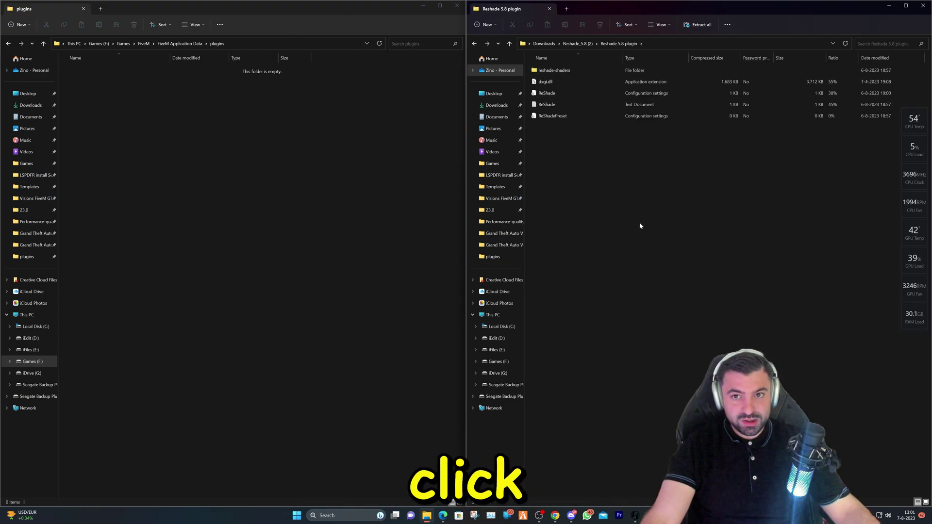
{"action": "left_click_drag", "start_coordinate": [641, 224], "coordinate": [571, 68]}
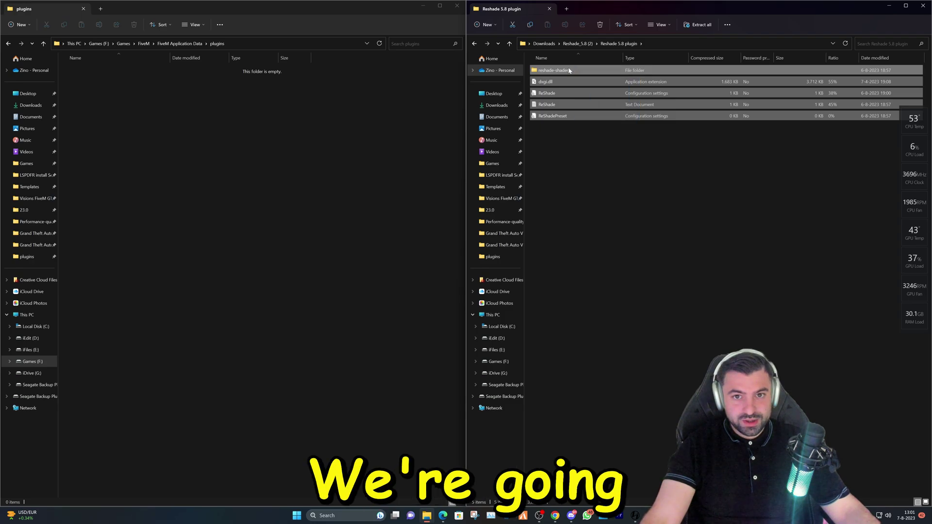
{"action": "right_click", "coordinate": [568, 71]}
{"action": "left_click", "coordinate": [588, 104]}
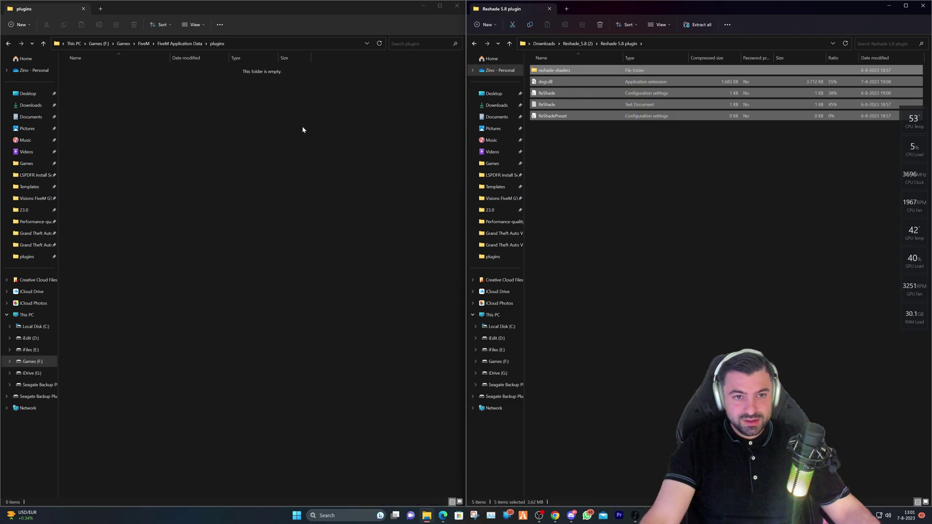
{"action": "right_click", "coordinate": [302, 127]}
{"action": "left_click", "coordinate": [313, 136]}
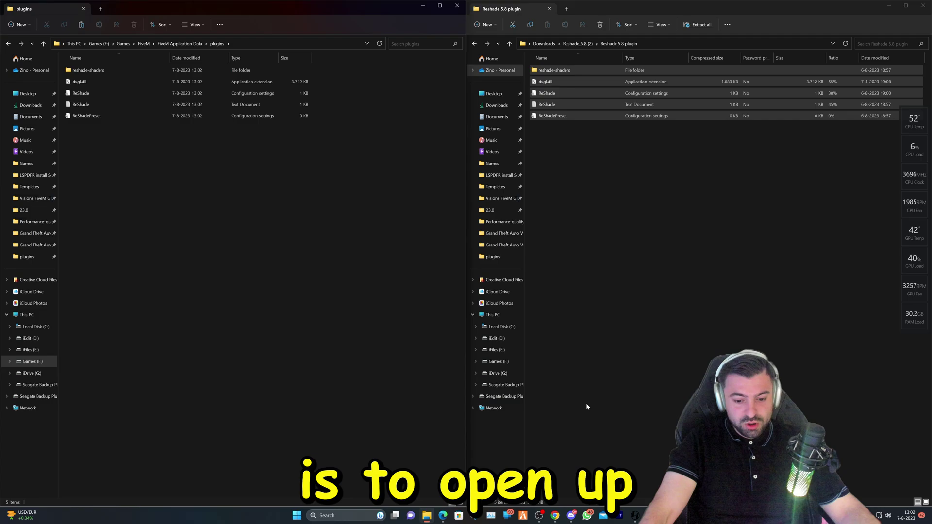
{"action": "left_click", "coordinate": [524, 517]}
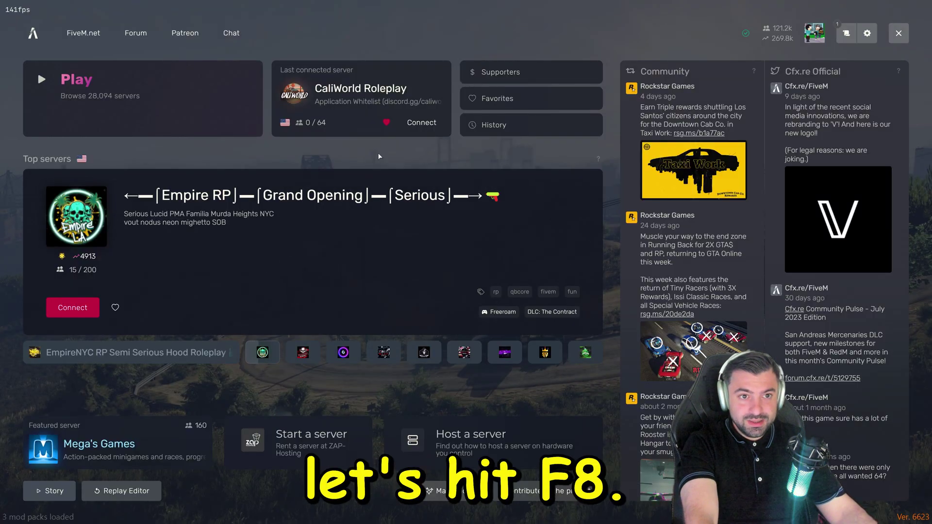
Step: Open the FiveM console with F8 to read the ReShade 5 blocked message
{"action": "key", "text": "F8"}
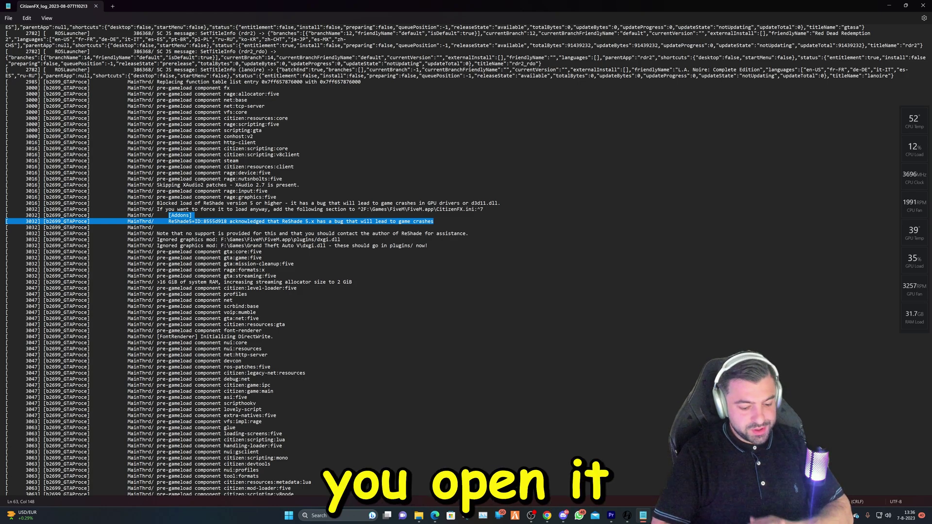
Step: Find ReShade5 in the CitizenFX log and copy the [Addons] and ReShade5=ID lines
{"action": "key", "text": "ctrl+f"}
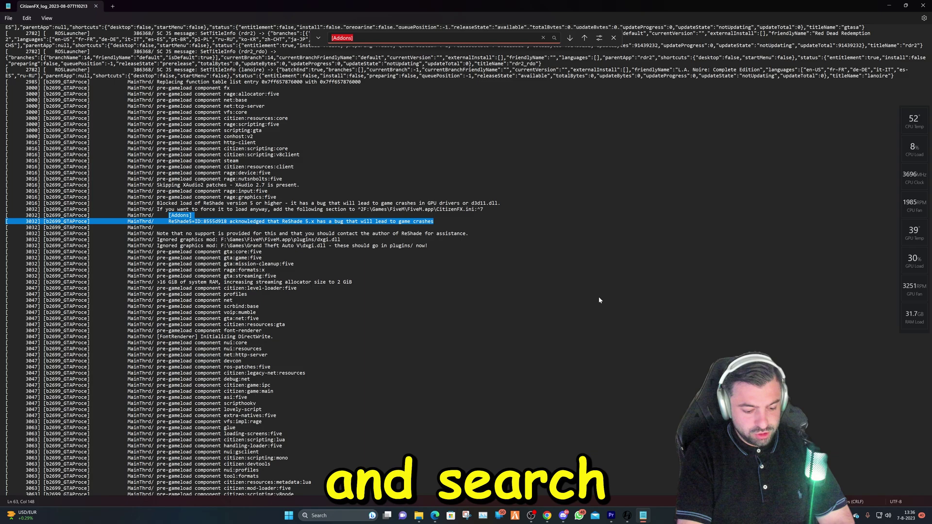
{"action": "type", "text": "reshade5"}
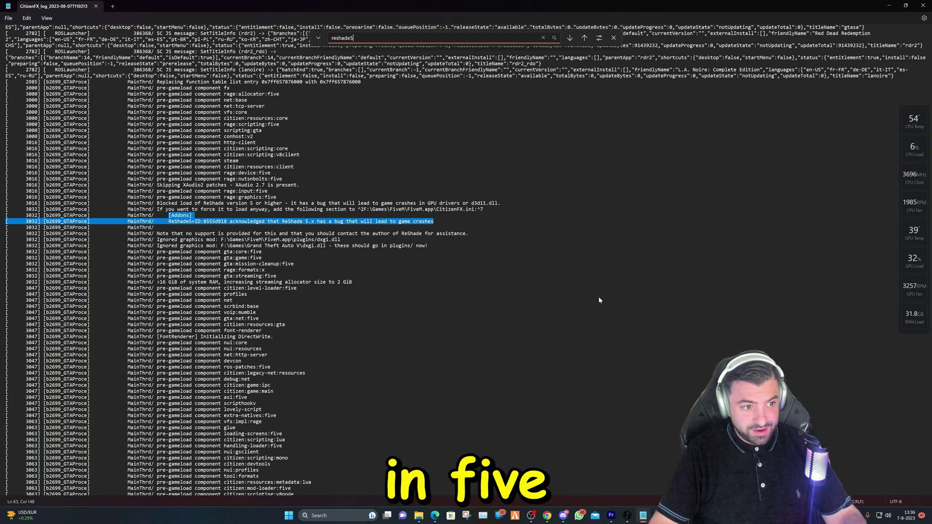
{"action": "key", "text": "Return"}
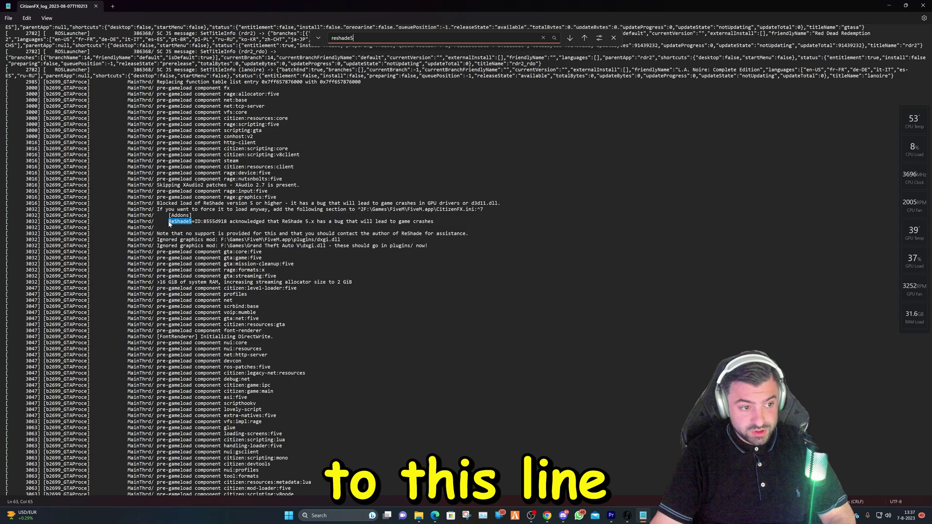
{"action": "left_click", "coordinate": [169, 223]}
{"action": "key", "text": "shift+Down"}
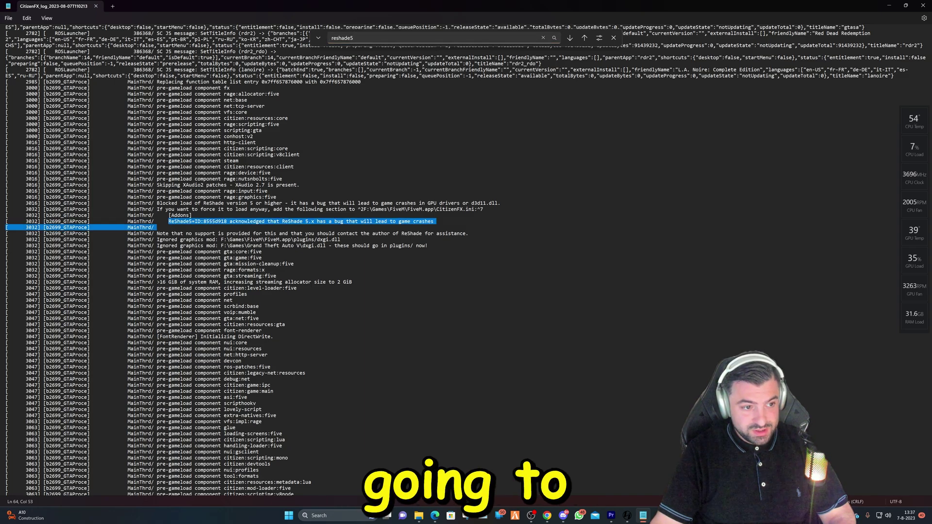
{"action": "left_click", "coordinate": [171, 215]}
{"action": "left_click_drag", "start_coordinate": [170, 215], "coordinate": [433, 221]}
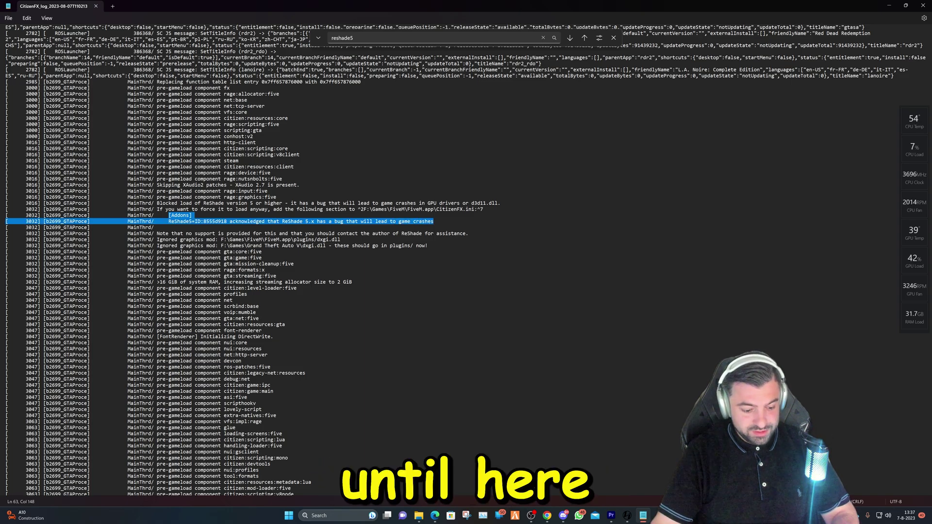
{"action": "right_click", "coordinate": [406, 223]}
{"action": "left_click", "coordinate": [434, 258]}
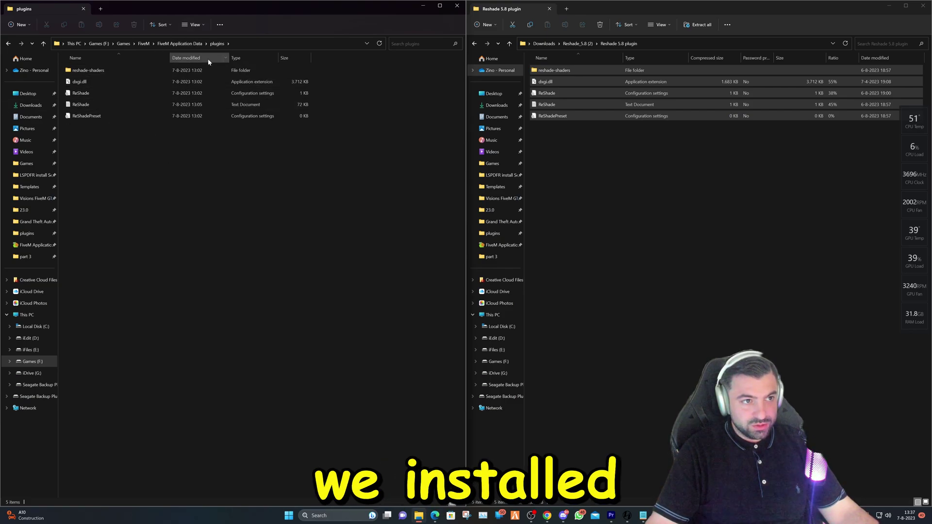
Step: Go up to the FiveM Application Data folder from the address bar
{"action": "left_click", "coordinate": [179, 44]}
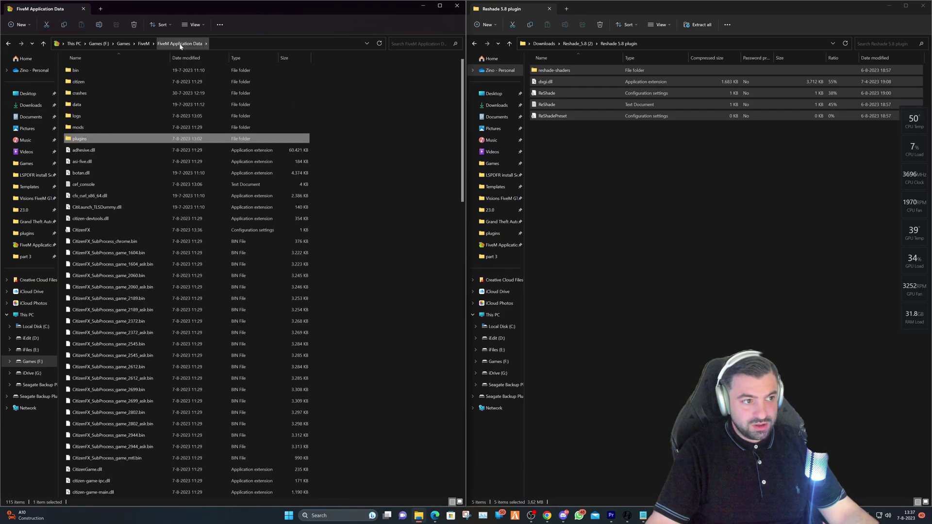
Step: Open CitizenFX.ini and paste the [Addons] lines after a blank line below SavedBuildNumber
{"action": "double_click", "coordinate": [97, 234]}
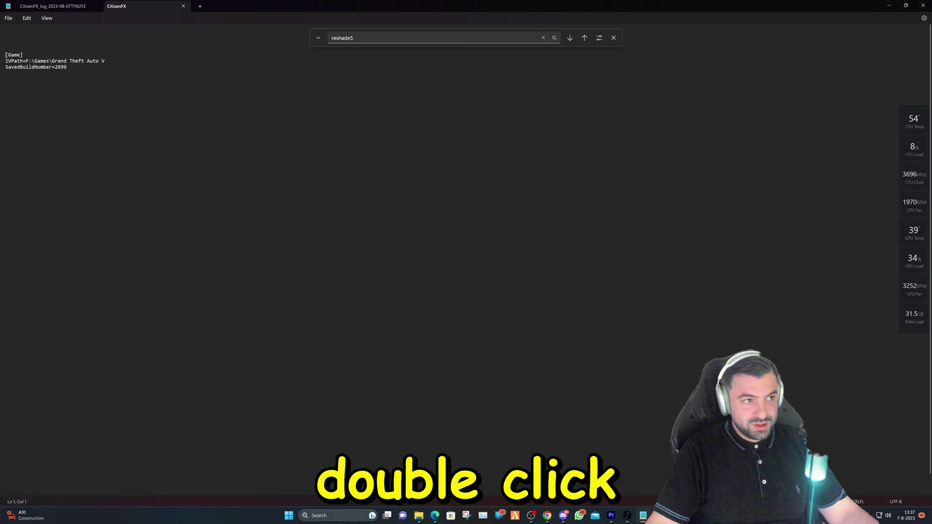
{"action": "left_click", "coordinate": [614, 38]}
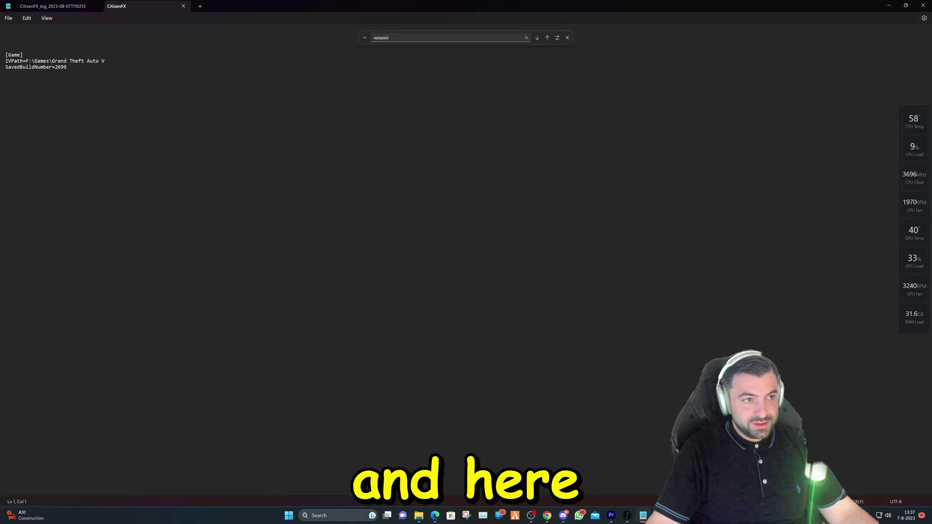
{"action": "left_click", "coordinate": [29, 45]}
{"action": "key", "text": "Return"}
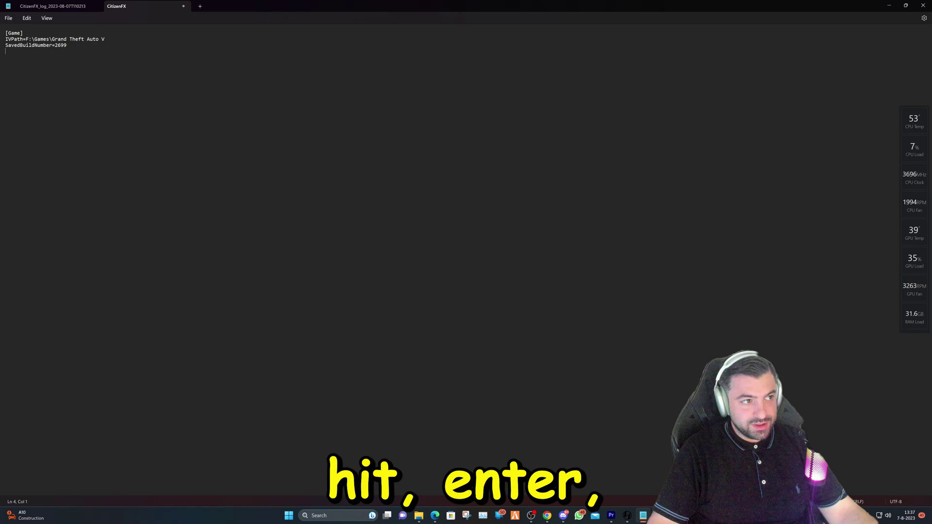
{"action": "key", "text": "Return"}
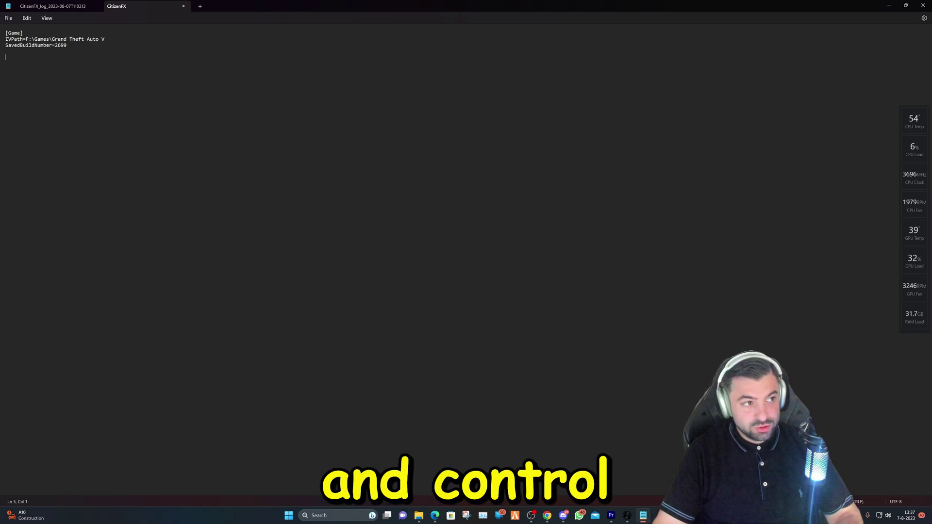
{"action": "right_click", "coordinate": [20, 60]}
{"action": "left_click", "coordinate": [62, 111]}
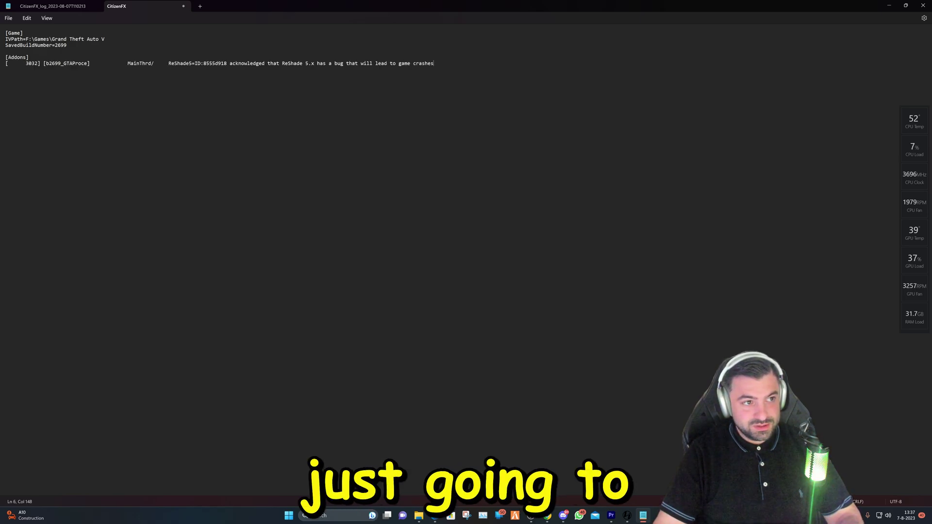
Step: Strip the log prefix from the ReShade5 line, then close and save CitizenFX.ini
{"action": "left_click_drag", "start_coordinate": [169, 63], "coordinate": [14, 57]}
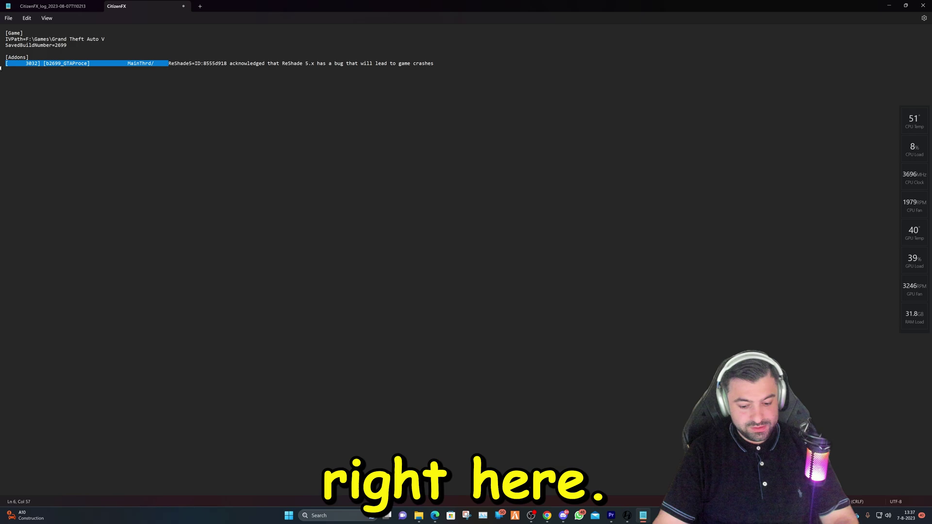
{"action": "key", "text": "BackSpace"}
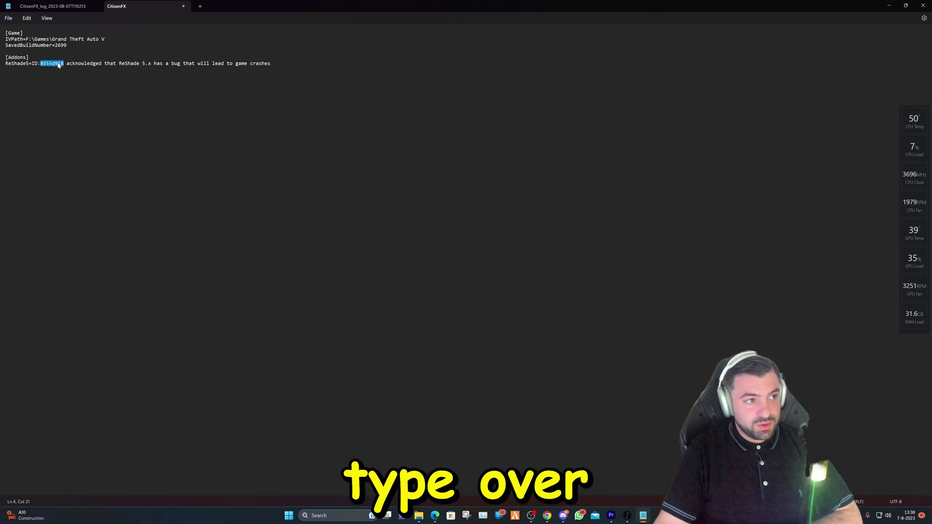
{"action": "left_click", "coordinate": [49, 51]}
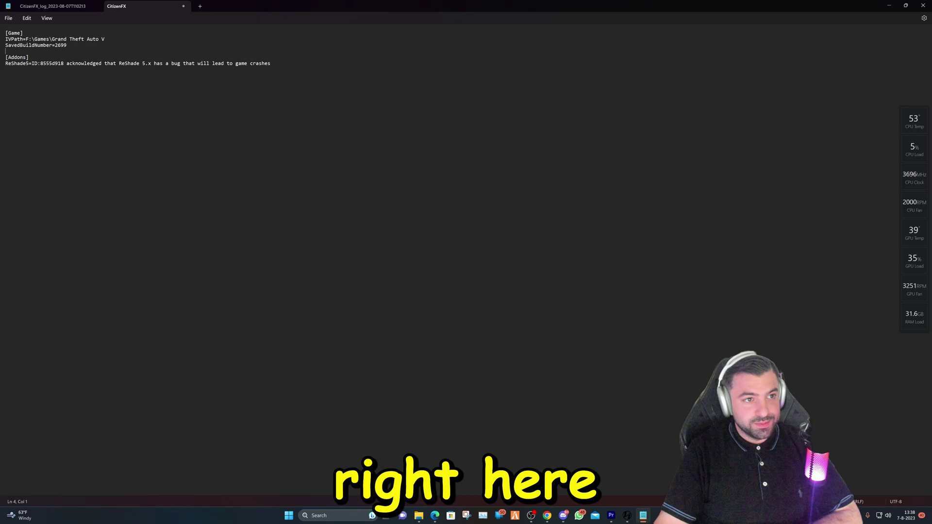
{"action": "left_click", "coordinate": [183, 6]}
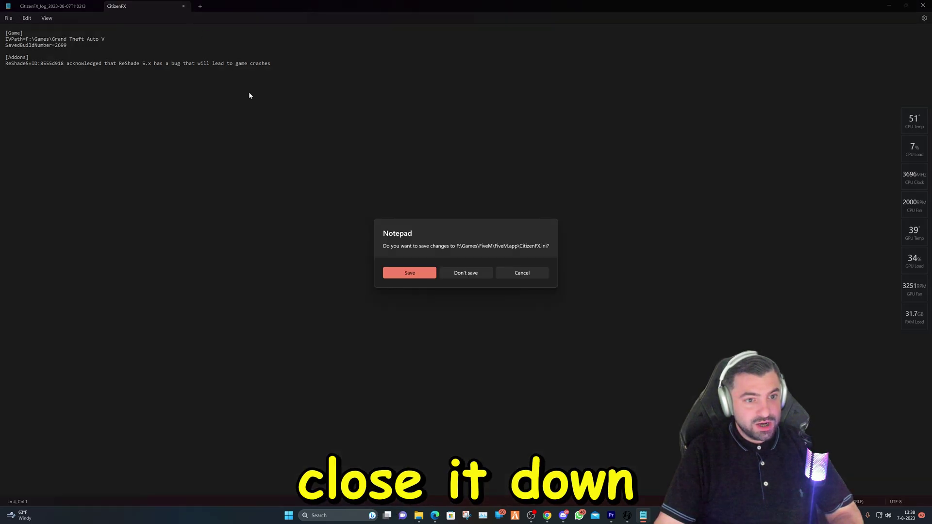
{"action": "left_click", "coordinate": [409, 274]}
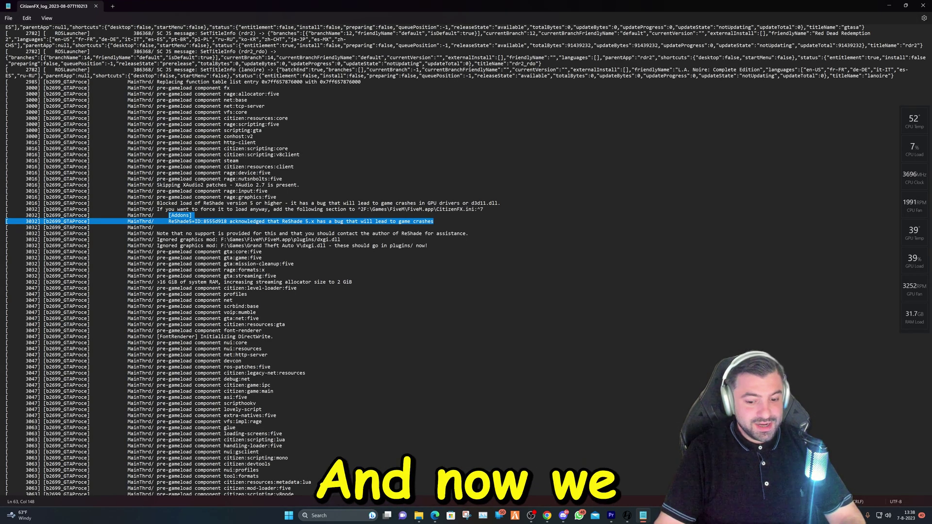
Step: Relaunch FiveM and bring up the ReShade 5.8.0 overlay on its welcome tutorial
{"action": "left_click", "coordinate": [515, 515]}
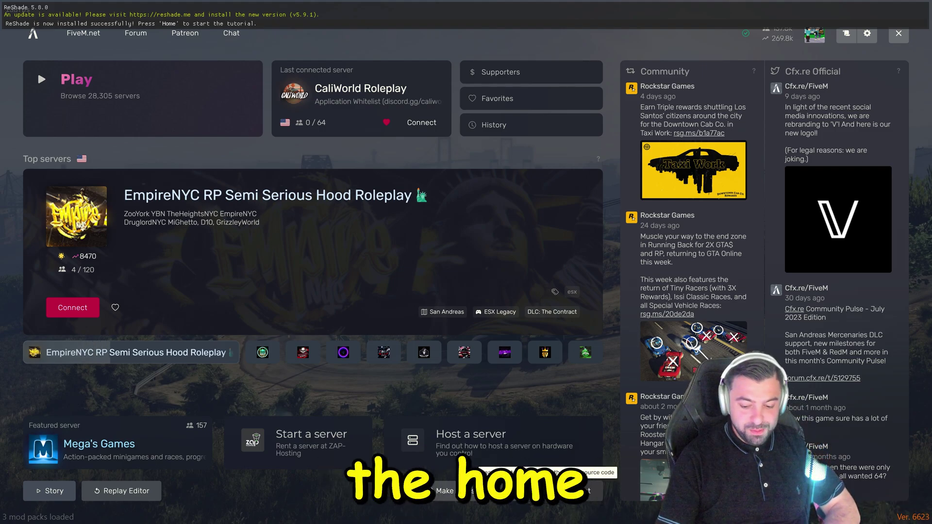
{"action": "key", "text": "Home"}
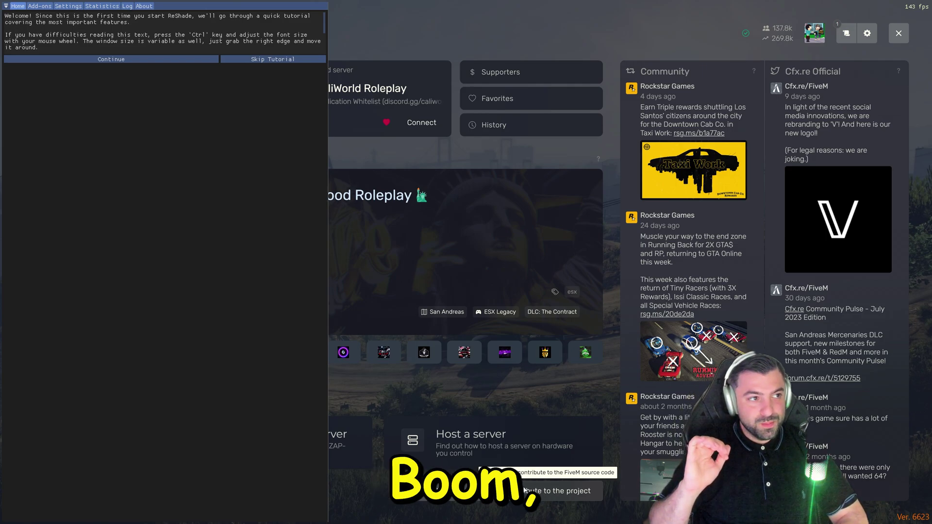